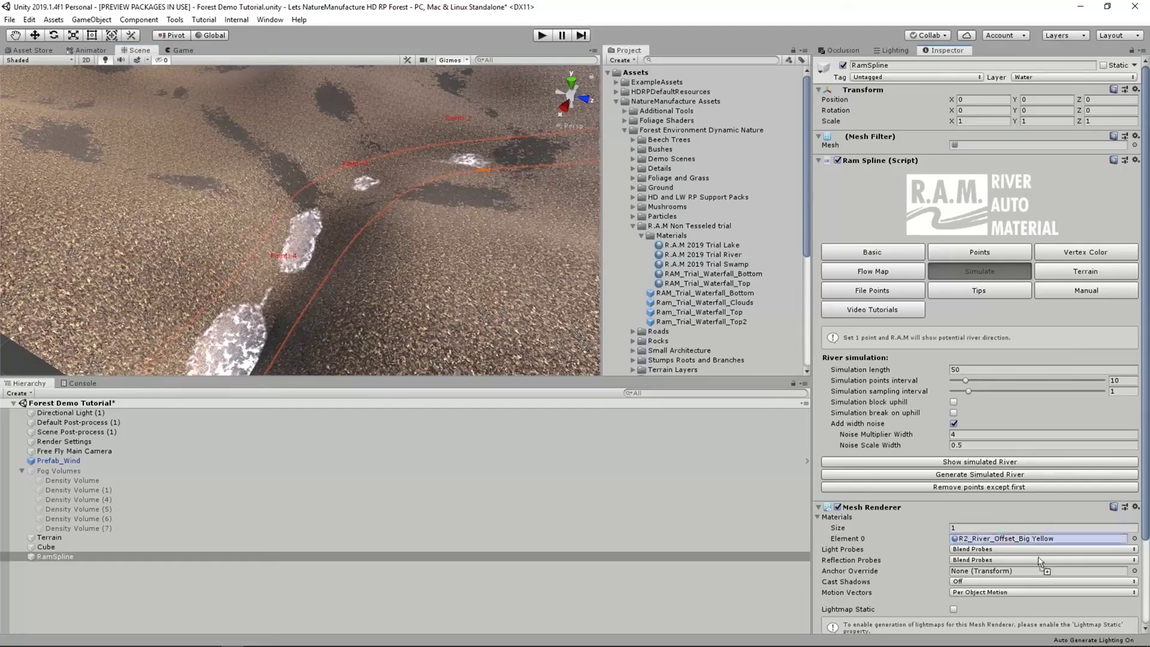
Expand the river spline's Basic mesh settings and its Terrain carving settings.
right_click_drag(282, 311, 360, 216)
left_click(977, 463)
left_click(872, 252)
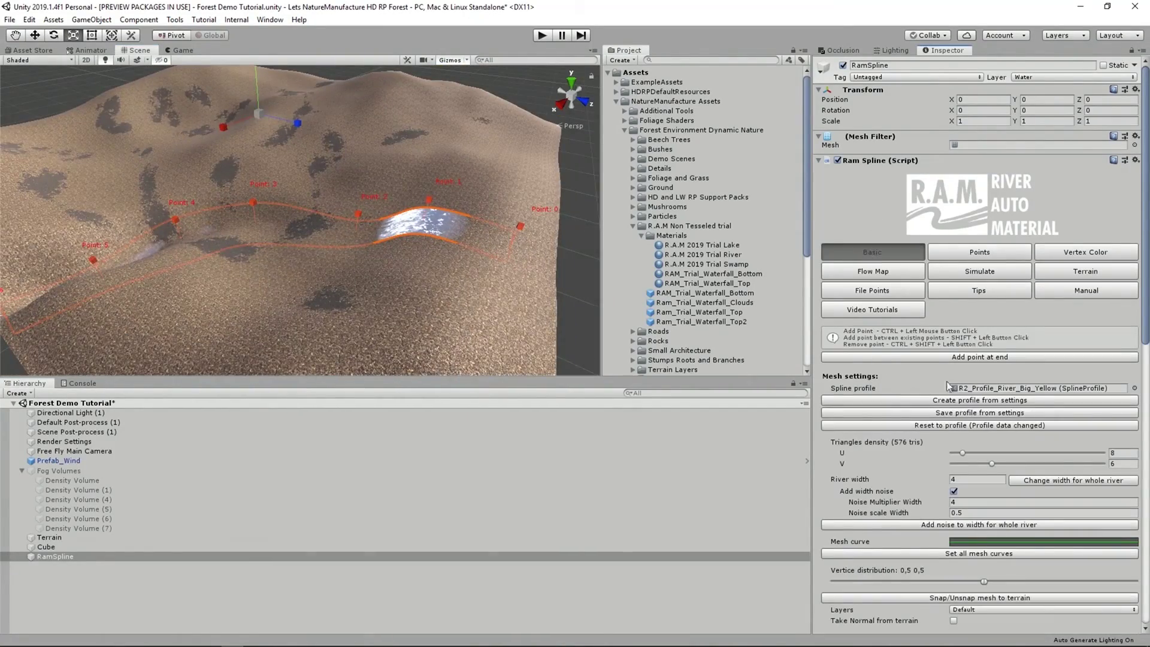
left_click(1085, 271)
Preview the carve shape, carve the river into the terrain, and raise smoothing from 0.64 to 1.19.
right_click_drag(120, 251, 389, 141)
left_click(979, 439)
left_click_drag(926, 369, 961, 359)
left_click(973, 463)
right_click_drag(384, 198, 252, 205)
left_click(308, 277)
Create a new river spline and give it a road profile, starting with R2_Road Profile.
left_click(18, 392)
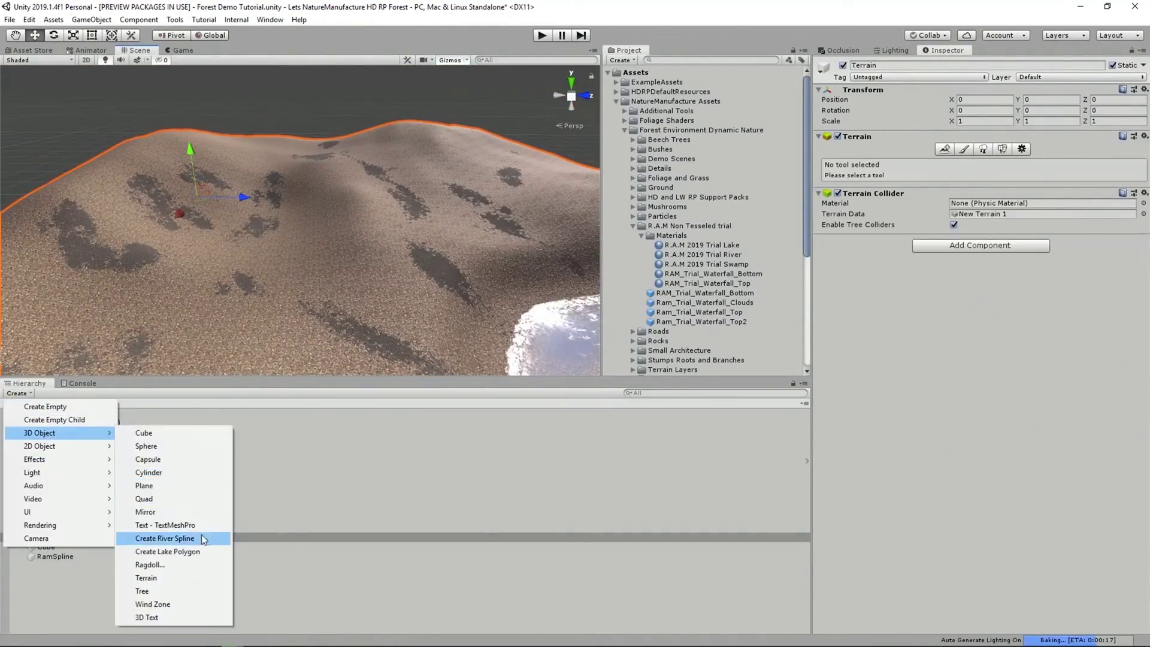
left_click(198, 524)
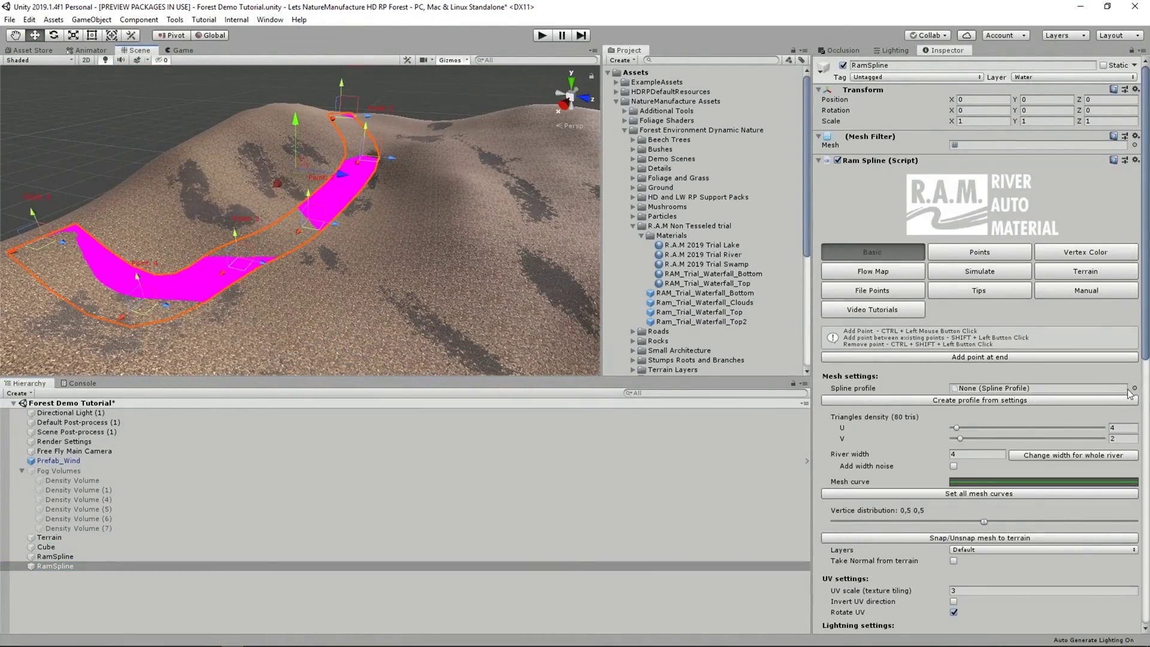
left_click(1134, 389)
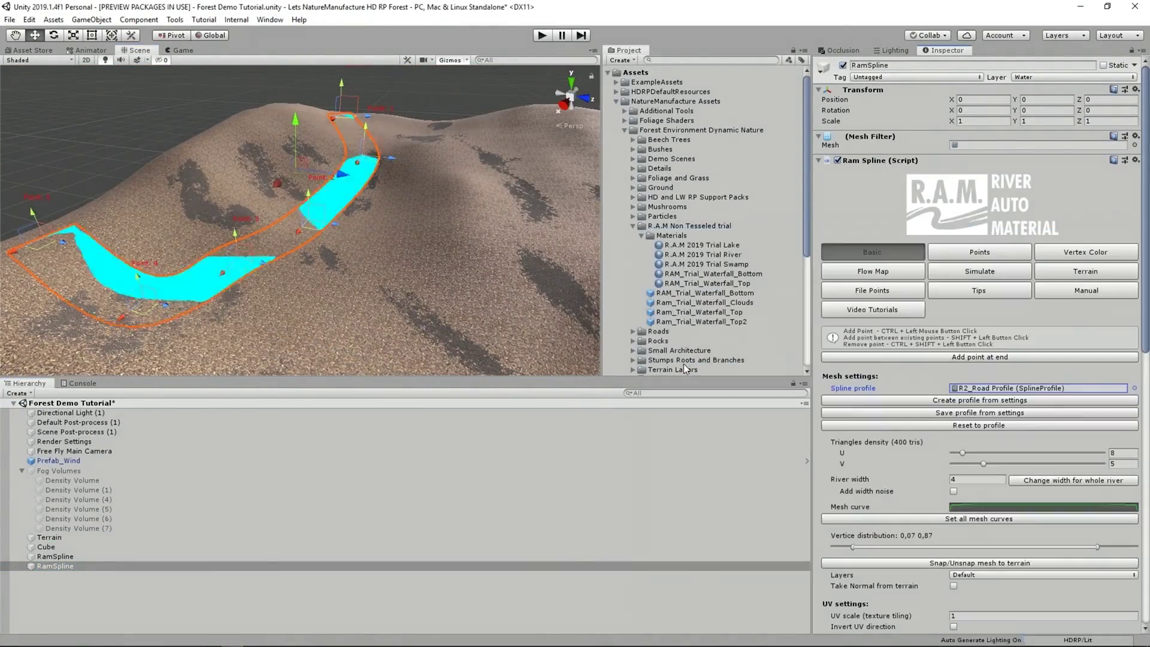
double_click(684, 364)
left_click(1134, 388)
double_click(703, 383)
Carve the terrain along the road spline from its Terrain settings.
scroll(177, 234, "up", 3)
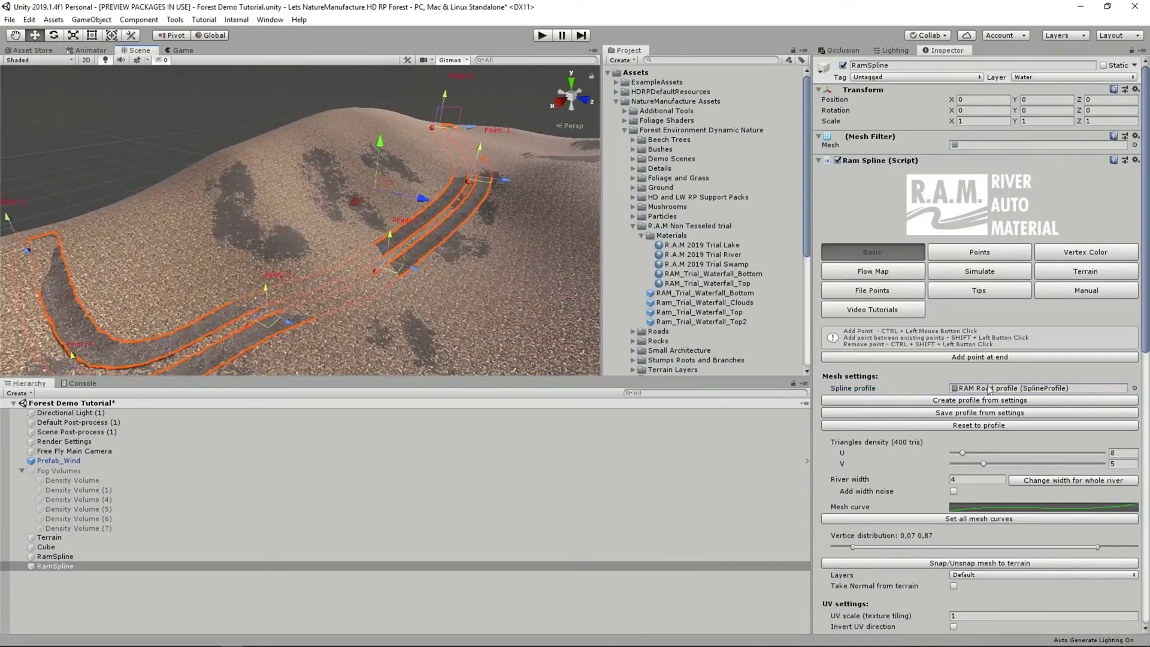
left_click(1063, 272)
left_click(961, 422)
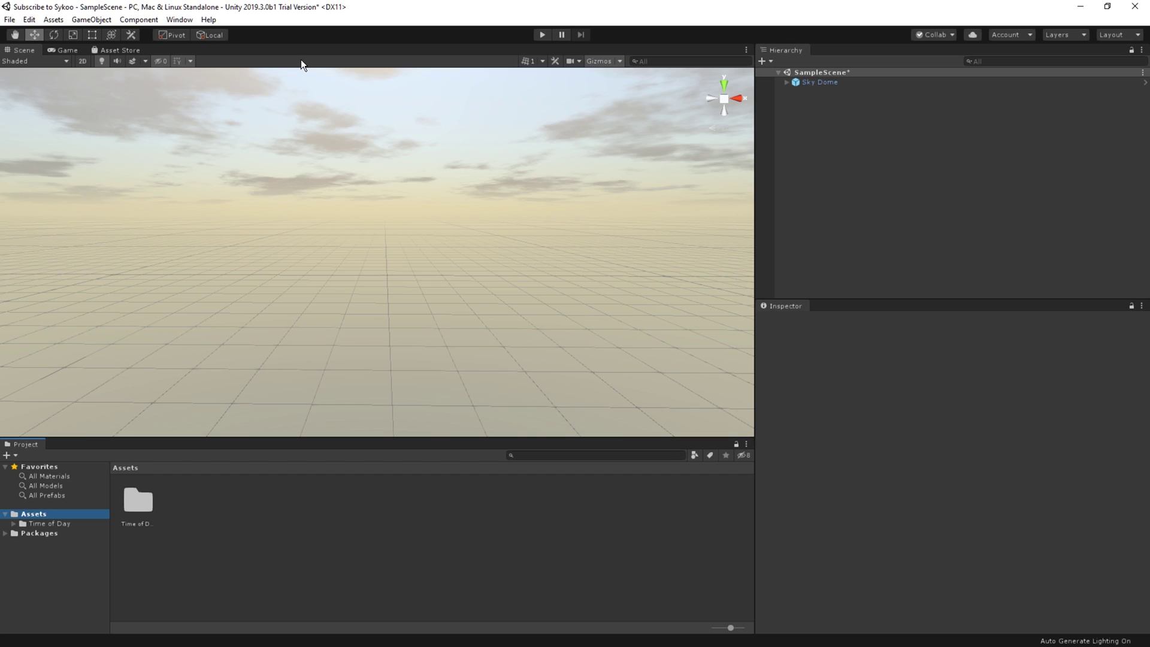
Open the Package Manager from the Window menu.
left_click(180, 18)
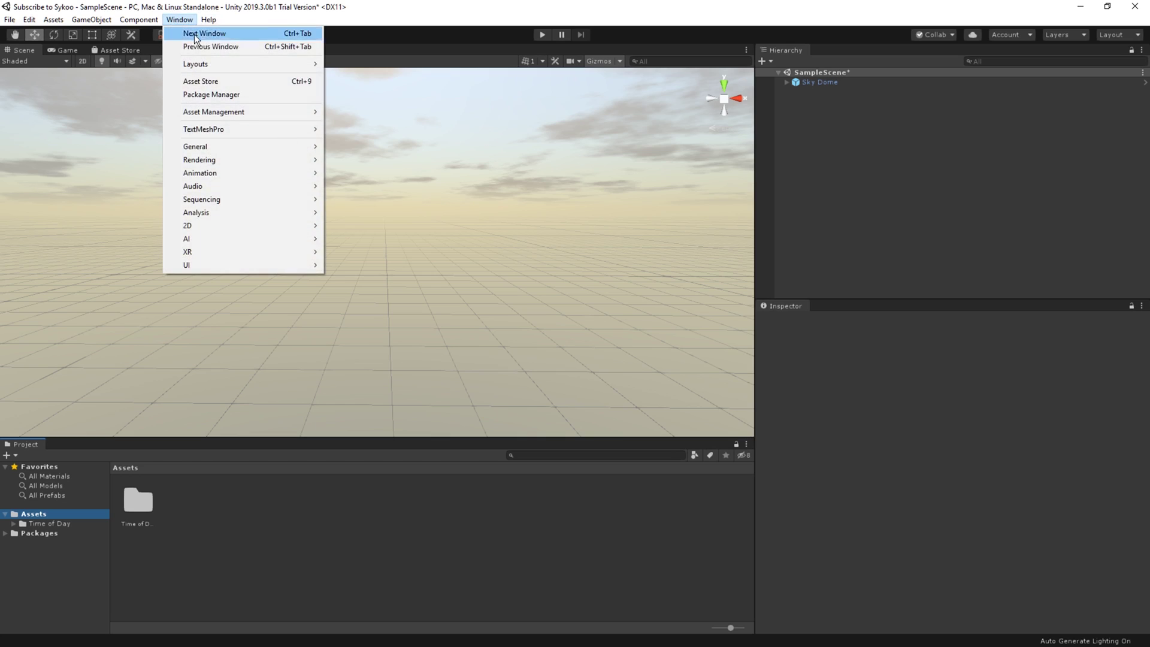
left_click(281, 95)
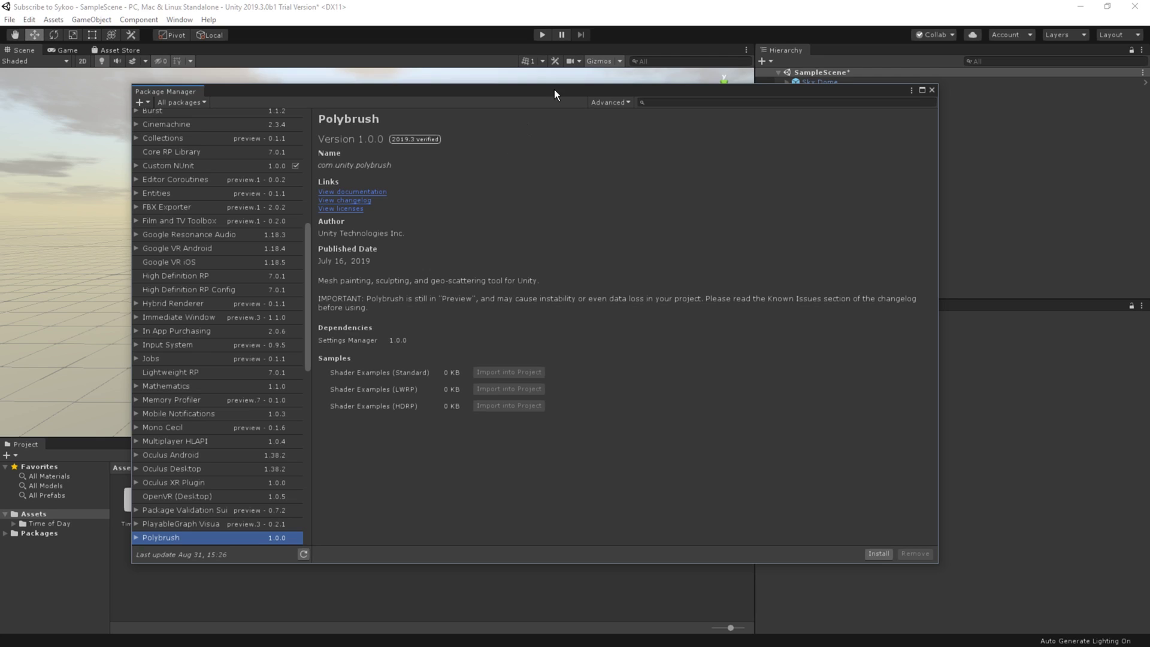
Show preview packages, install Polybrush 1.0.0, and close the Package Manager.
left_click(619, 105)
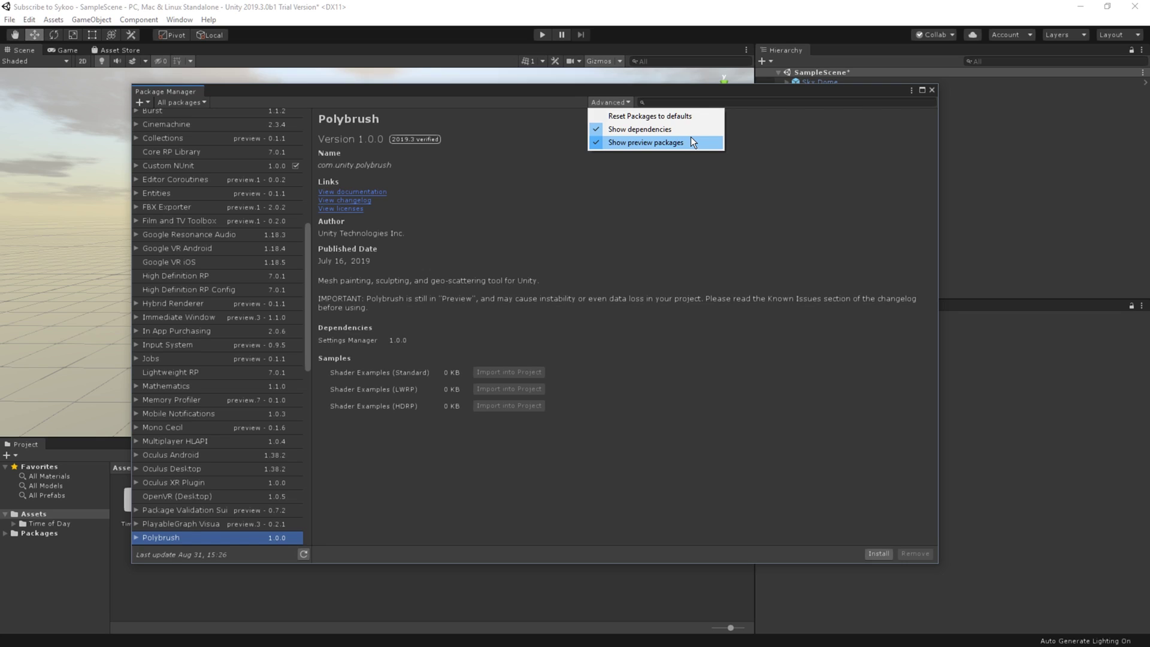
left_click(686, 145)
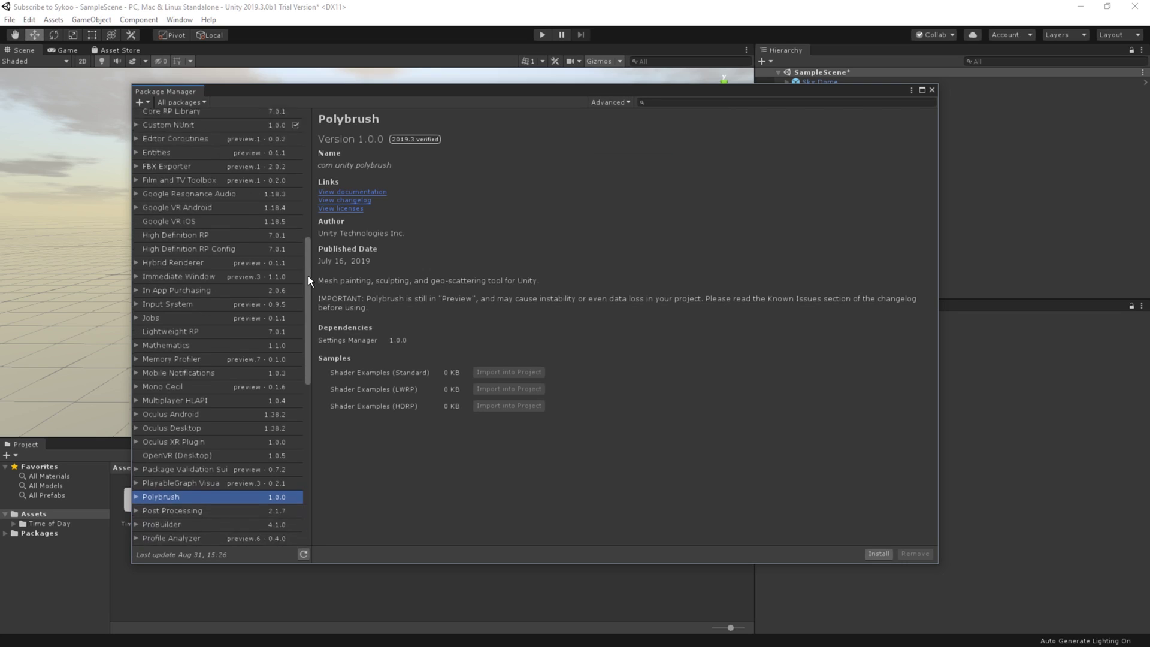
scroll(243, 373, "down", 4)
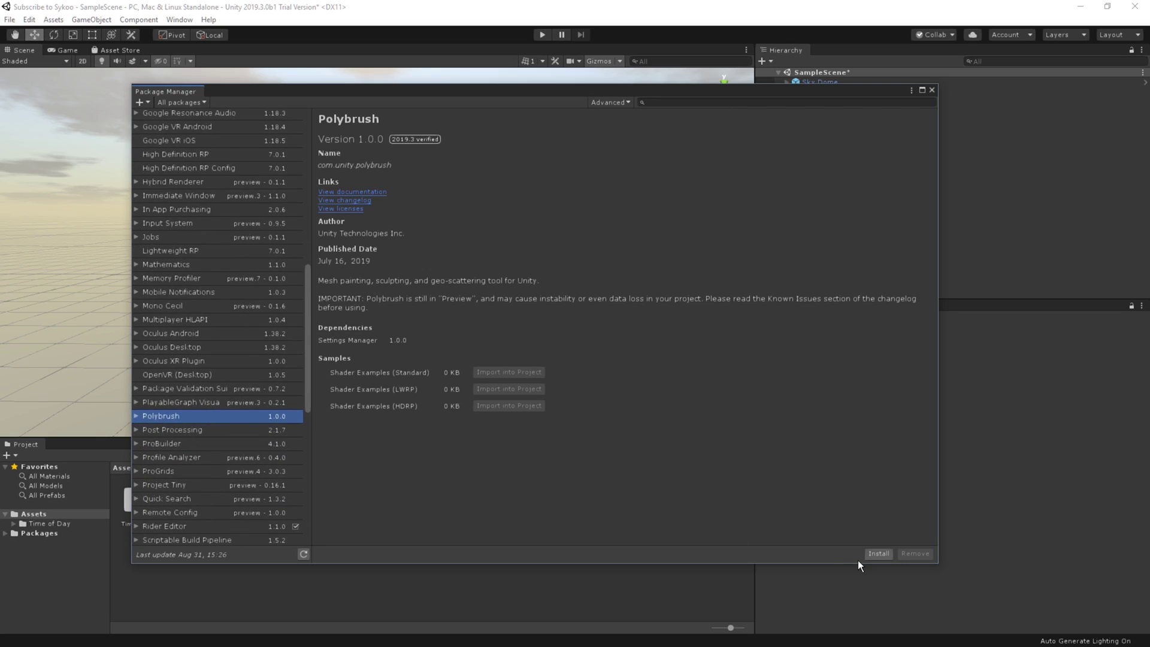
left_click(879, 554)
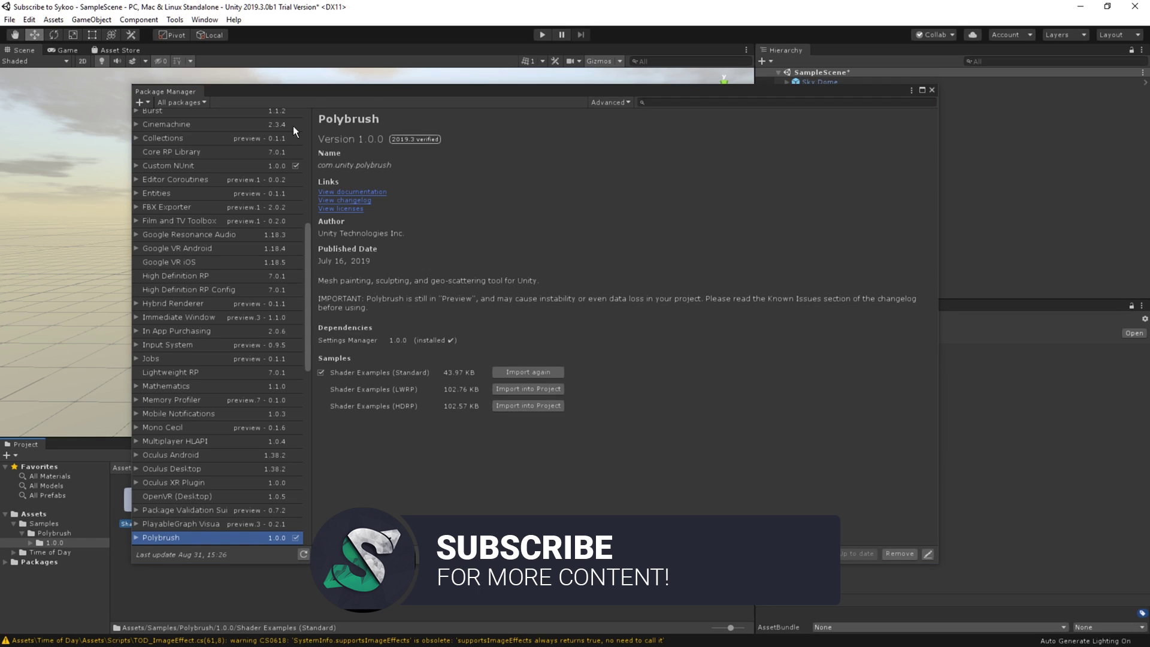
left_click(931, 91)
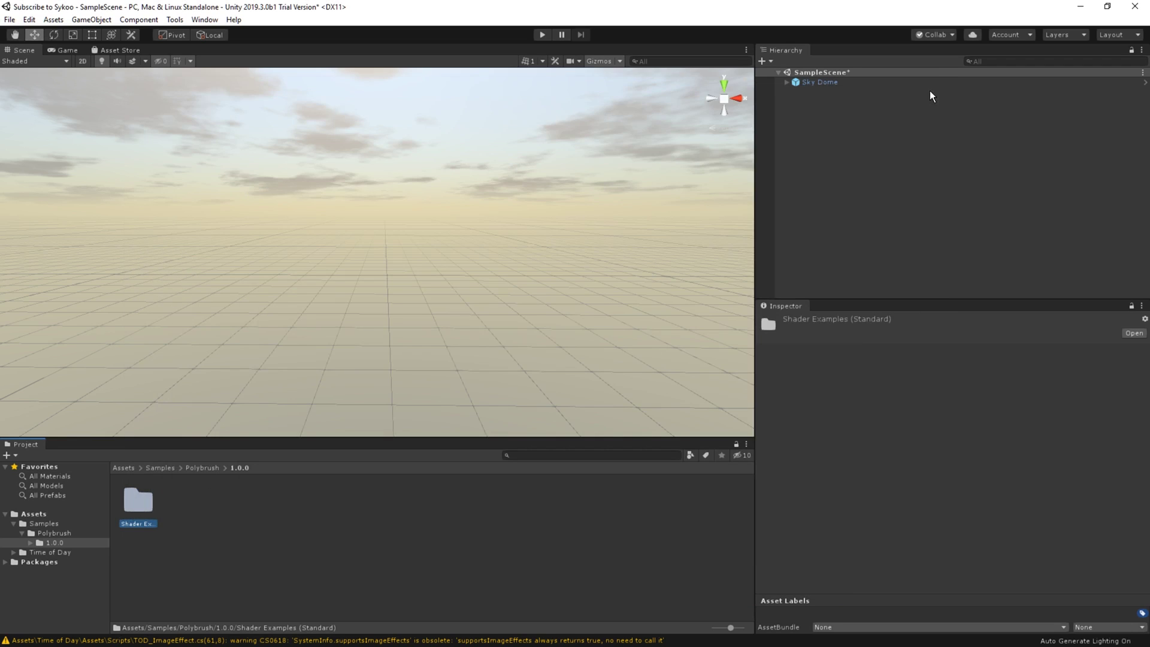
Open the Polybrush Window from Tools > Polybrush and resize it narrower and taller.
left_click(224, 502)
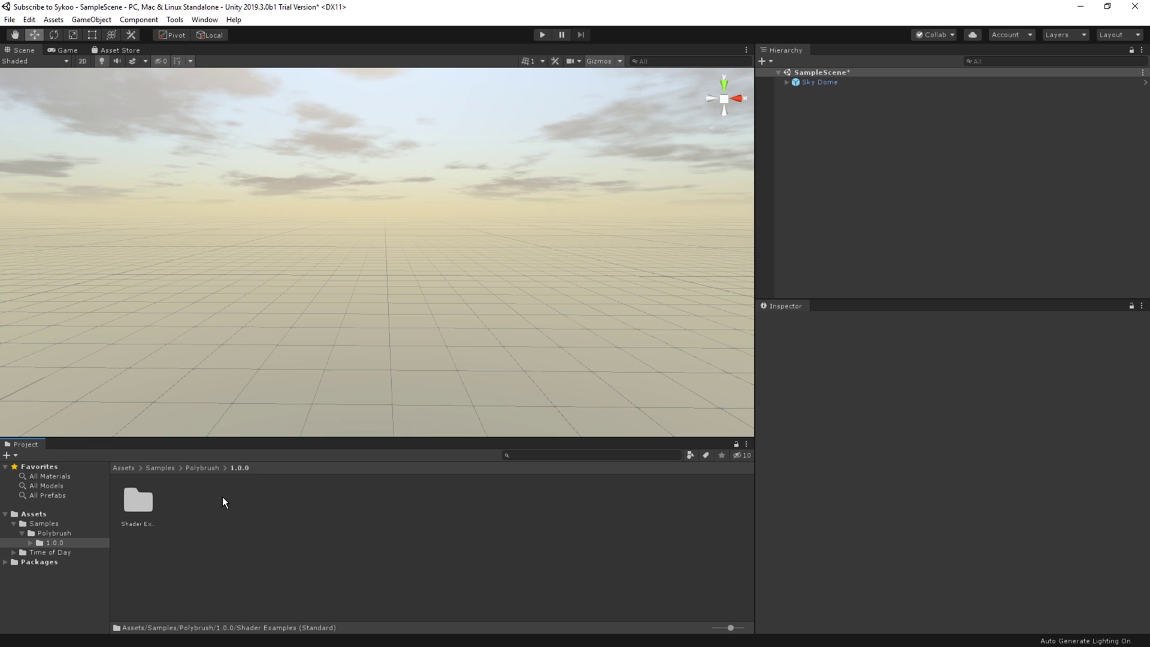
left_click(175, 19)
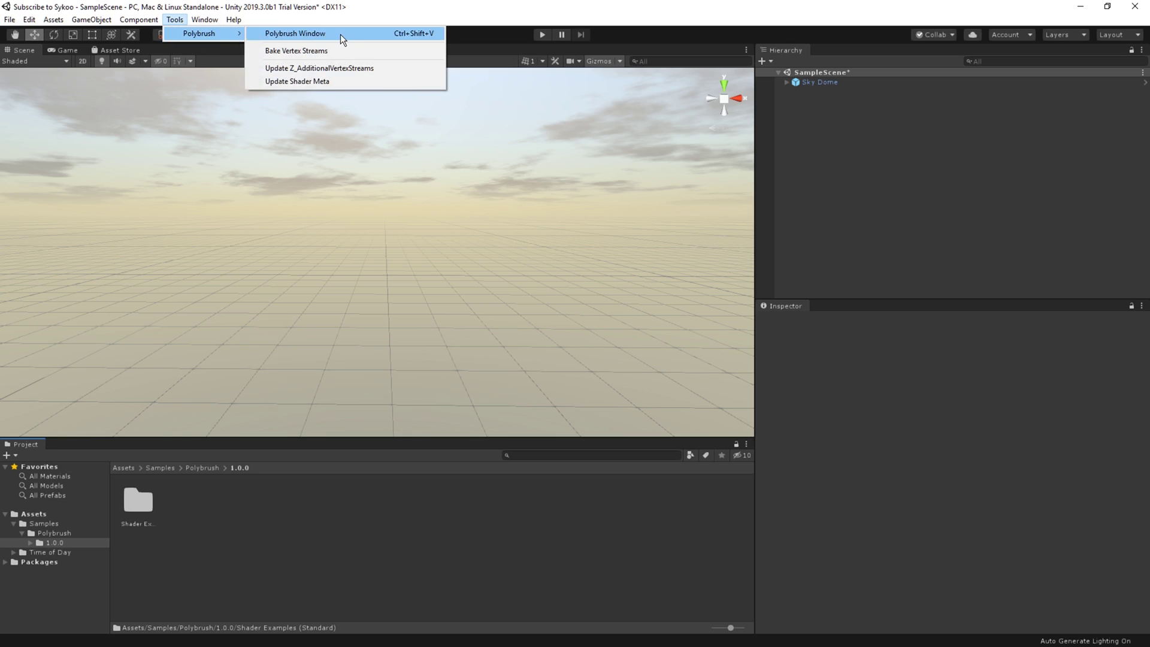
left_click(340, 35)
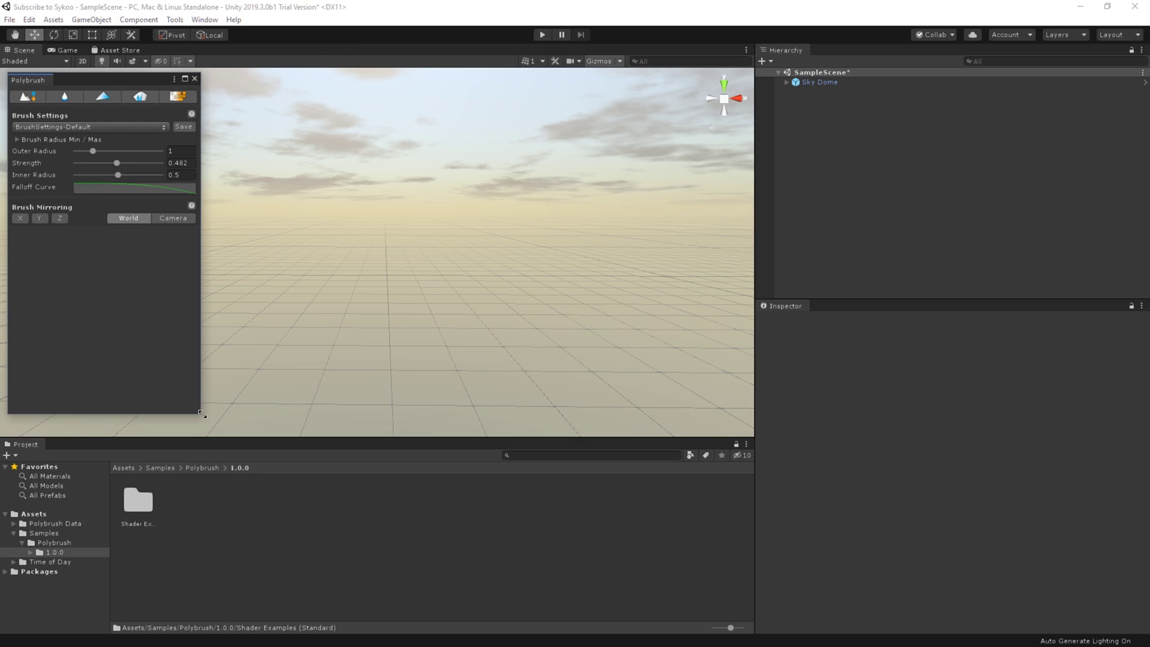
left_click_drag(202, 414, 194, 431)
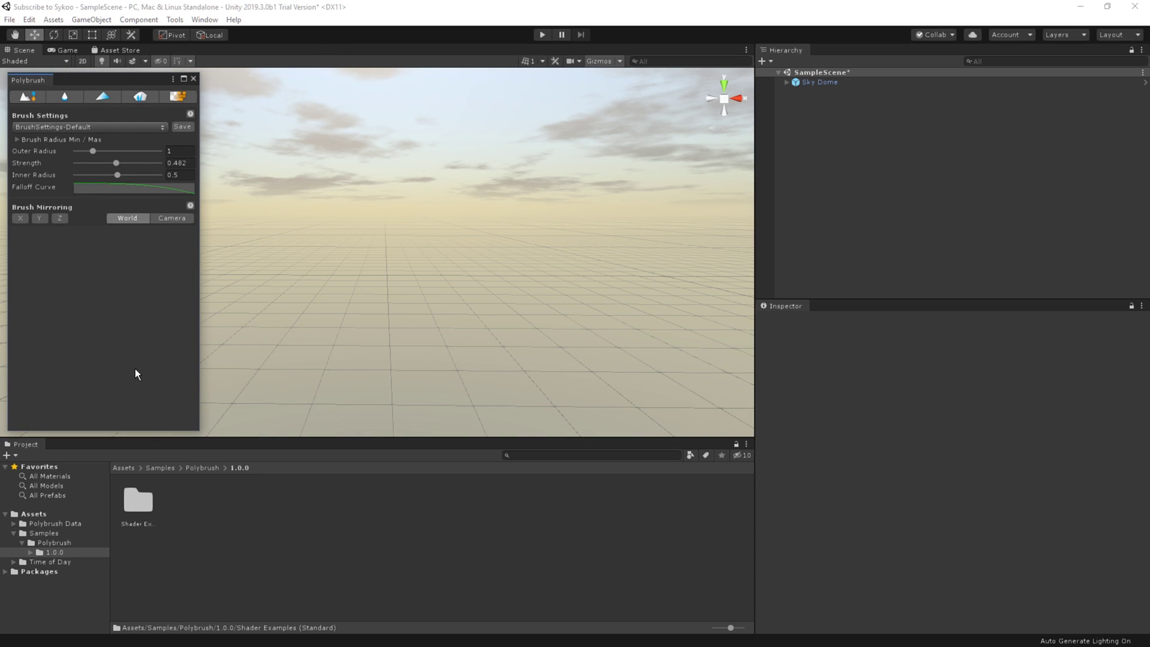